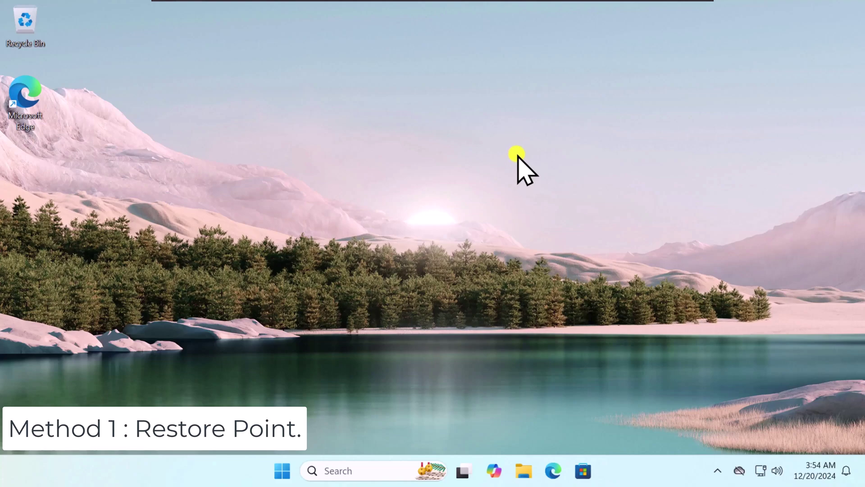
Step: Launch System Restore with rstrui.exe from the Run box and select 'Choose a different restore point'
right_click(283, 471)
click(269, 389)
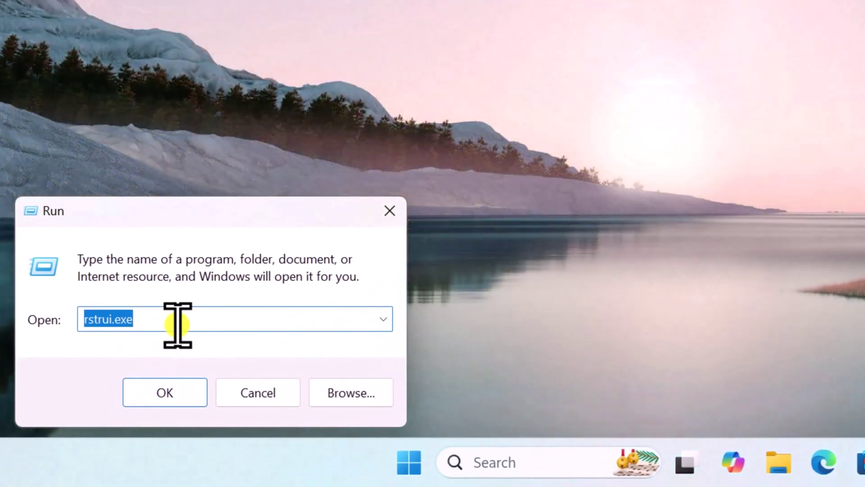
click(183, 393)
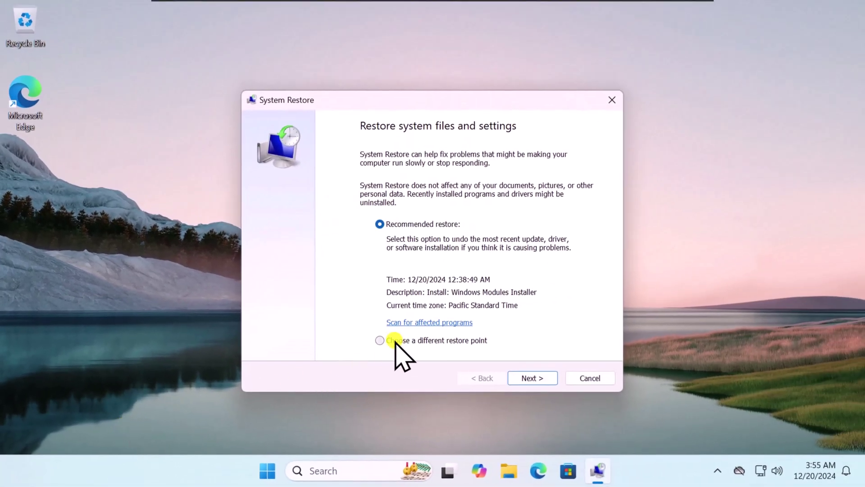
click(395, 341)
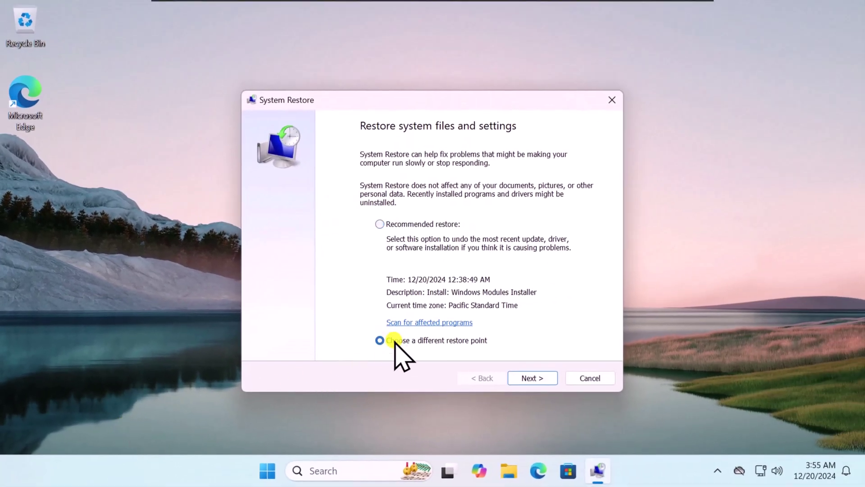
Step: List the restore points, select the 12/20/2024 Windows Modules Installer point, then close the wizard without restoring
click(545, 378)
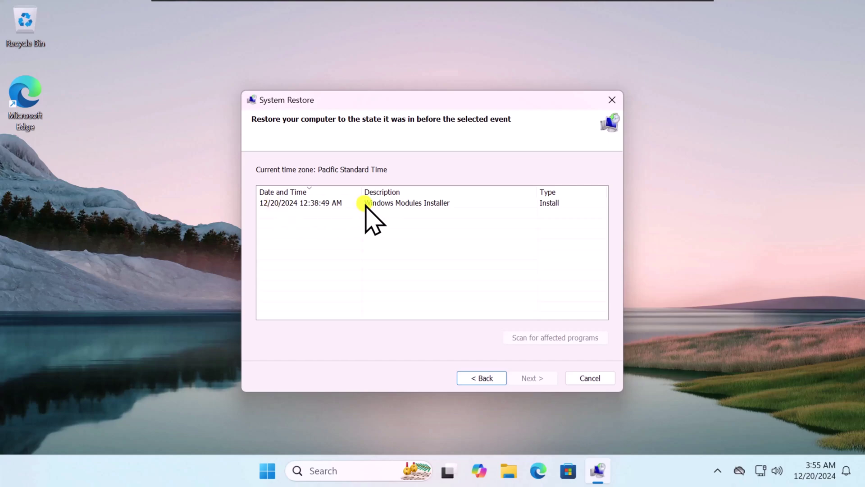
click(460, 203)
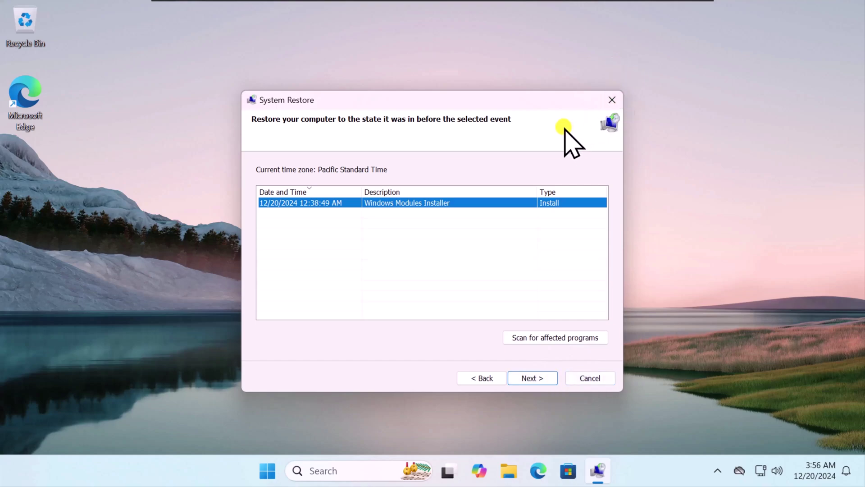
click(613, 100)
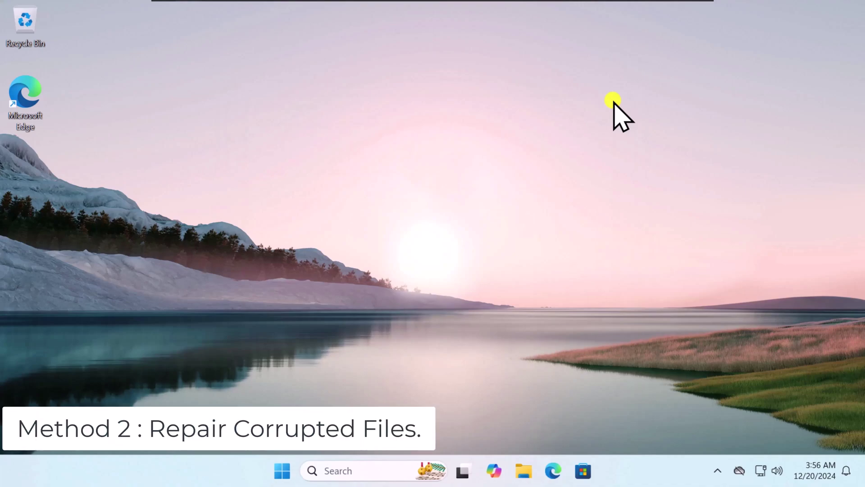
Step: Open Command Prompt as administrator from a 'cmd' search and approve the elevation
click(372, 471)
text(c)
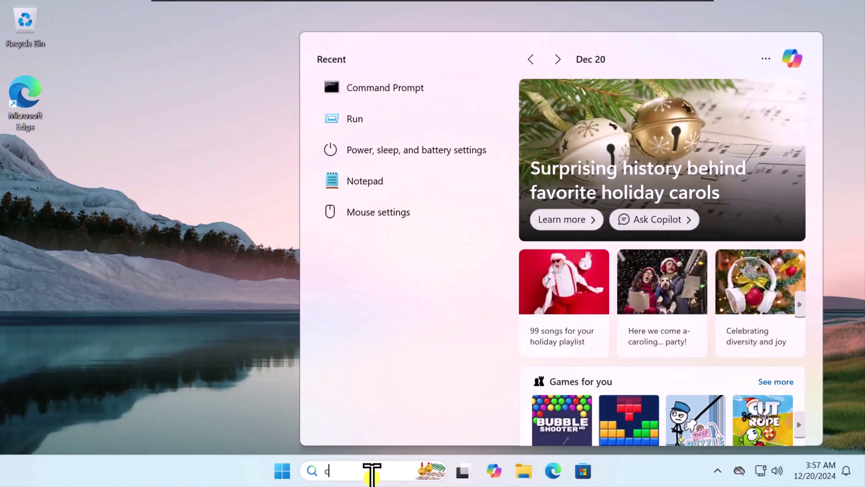
text(md)
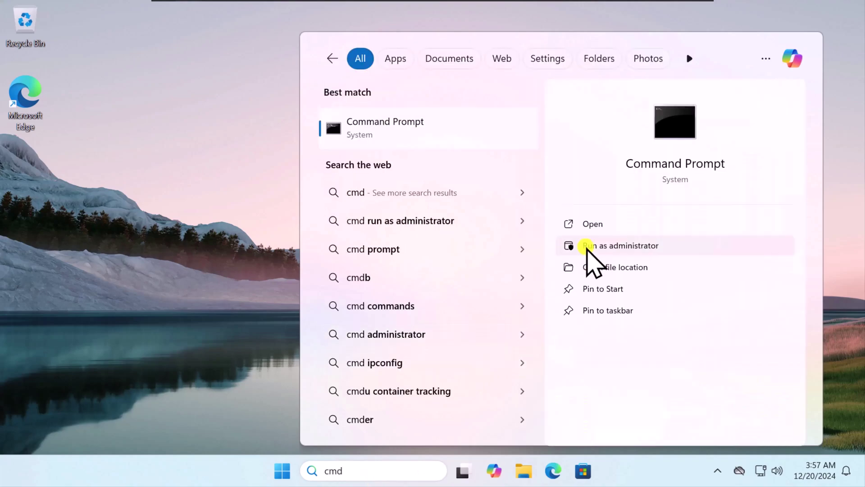
click(587, 248)
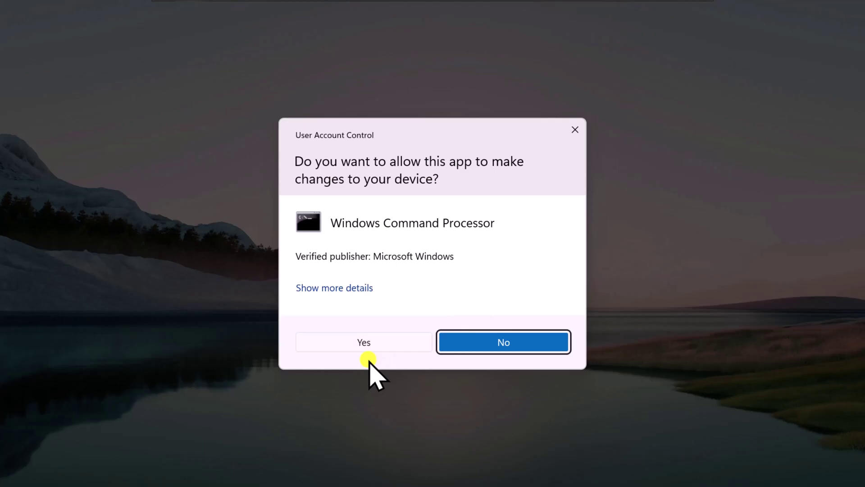
click(364, 345)
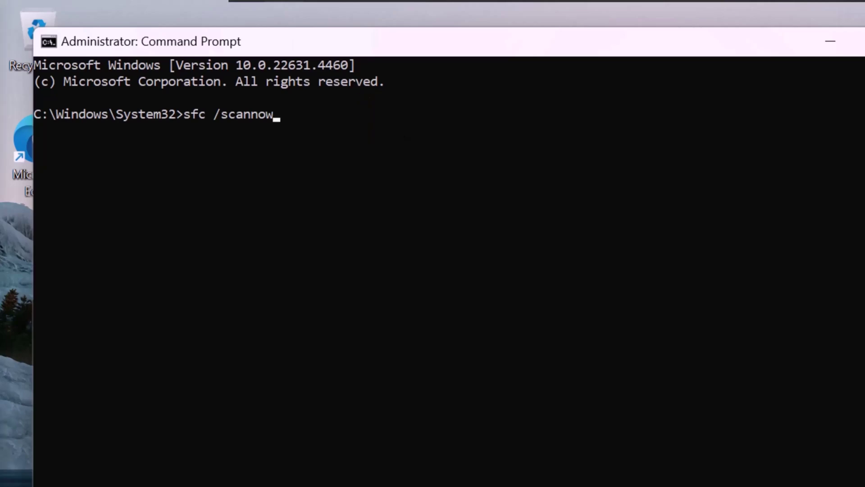
Step: Replace sfc /scannow with DISM.exe /Online /Cleanup-image /Restorehealth and run it
drag(280, 112, 188, 116)
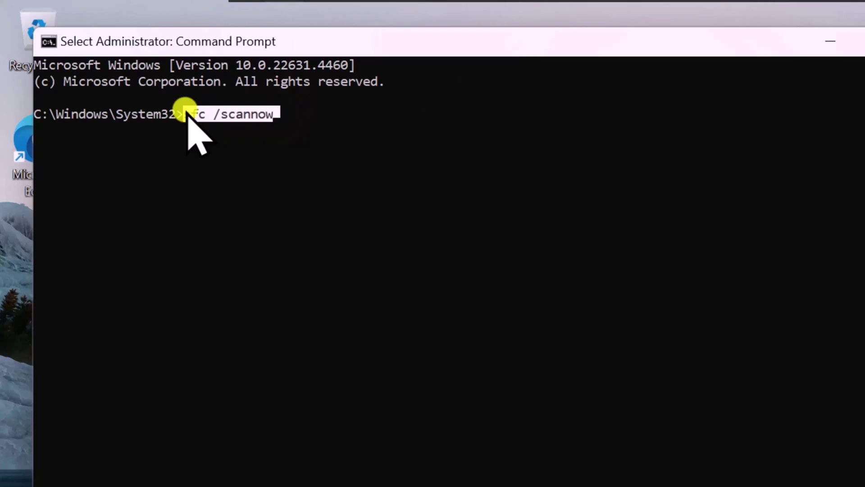
key(BackSpace)
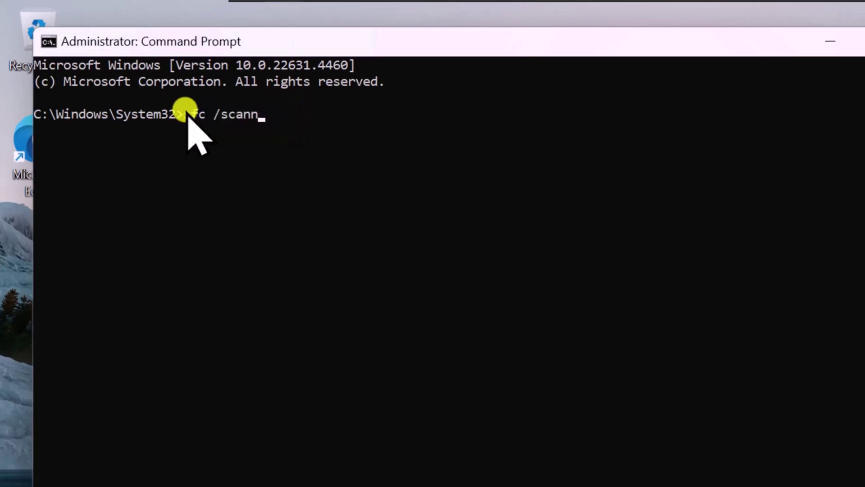
text(DISM.exe /Online /Cleanup-image /Restorehealth)
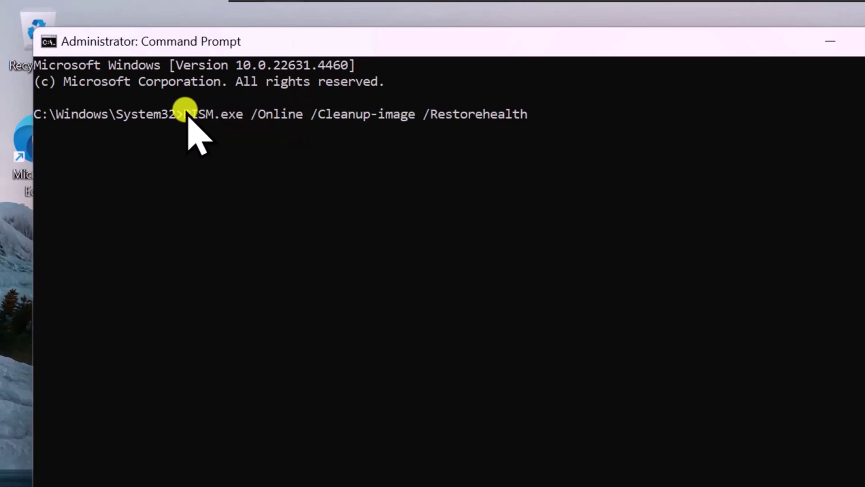
key(Return)
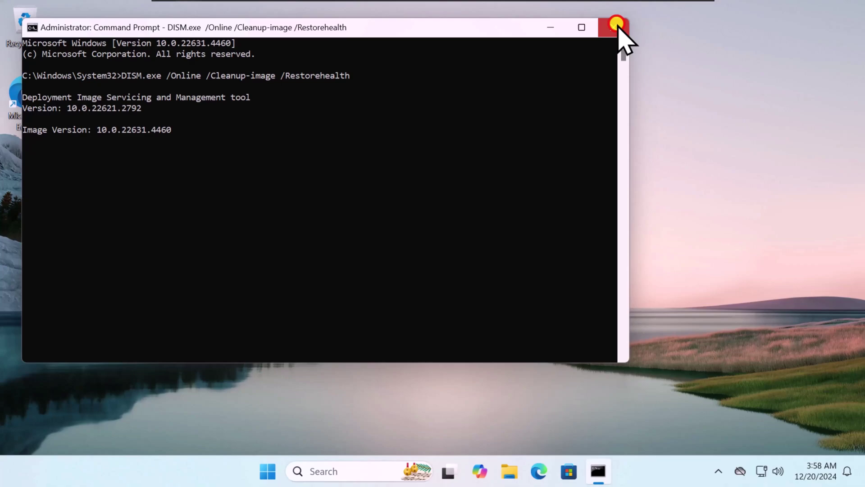
Step: Paste bcdedit /set IncreaseUserVA 2800 into a fresh administrator Command Prompt, then close it
click(619, 26)
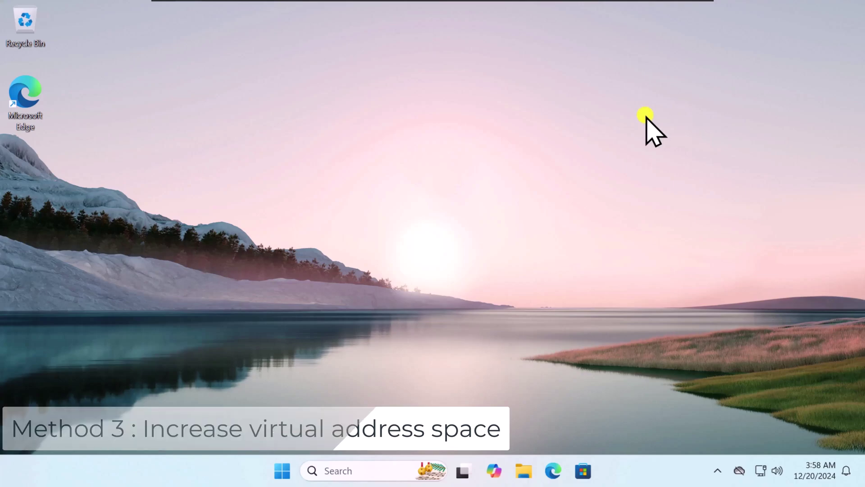
click(370, 470)
text(cmd)
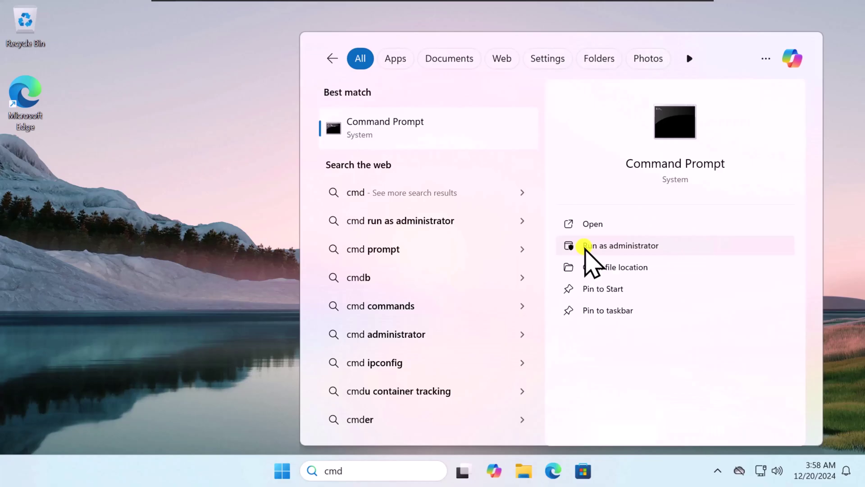
click(589, 246)
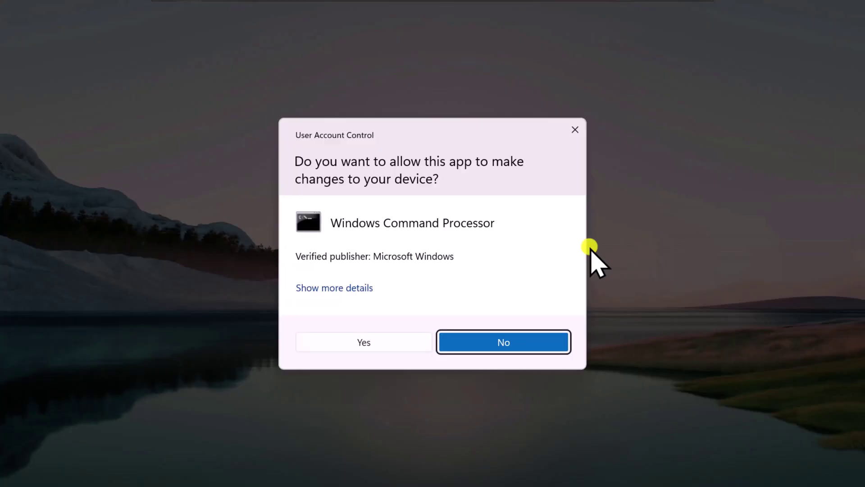
click(384, 342)
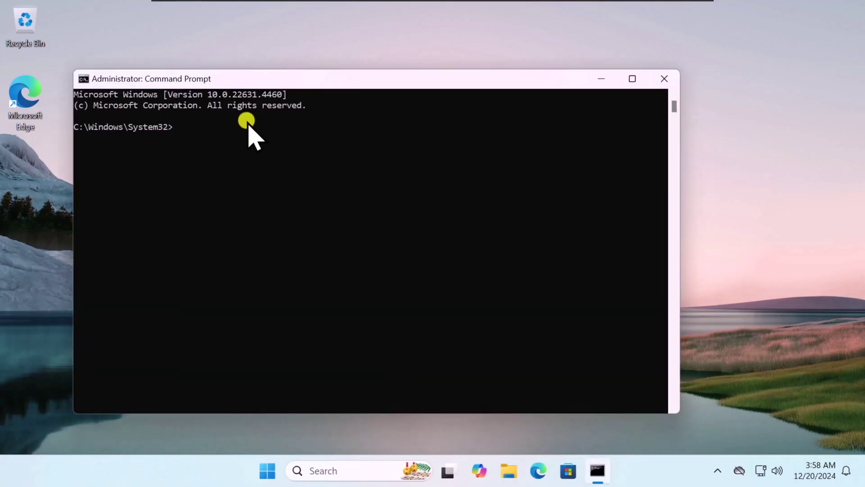
text(bcdedit /set IncreaseUserVA 2800)
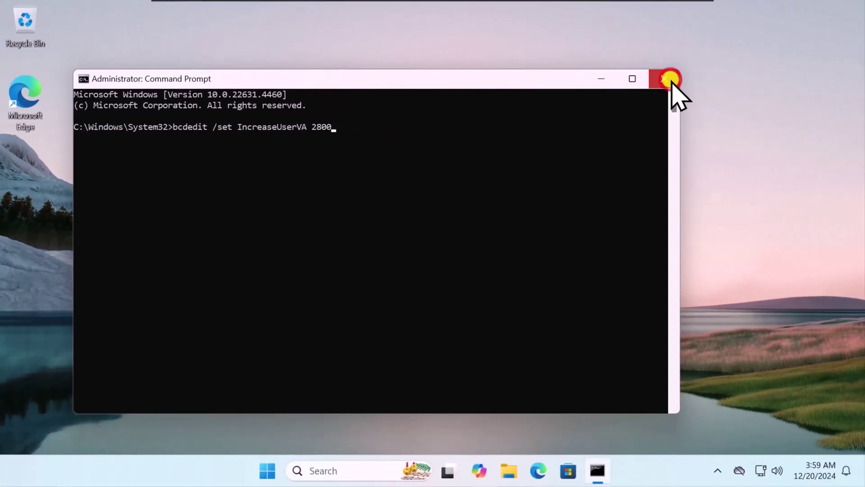
click(670, 80)
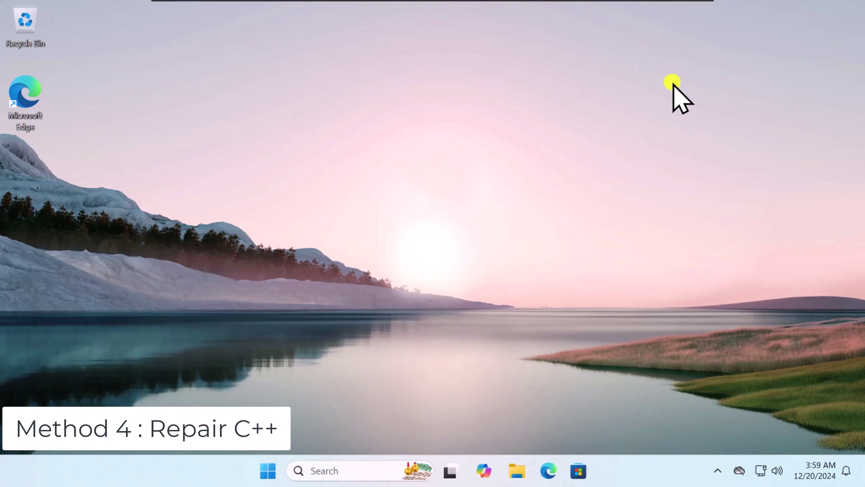
Step: Go to Settings > Apps > Installed apps and scroll to the Visual C++ redistributables
click(270, 471)
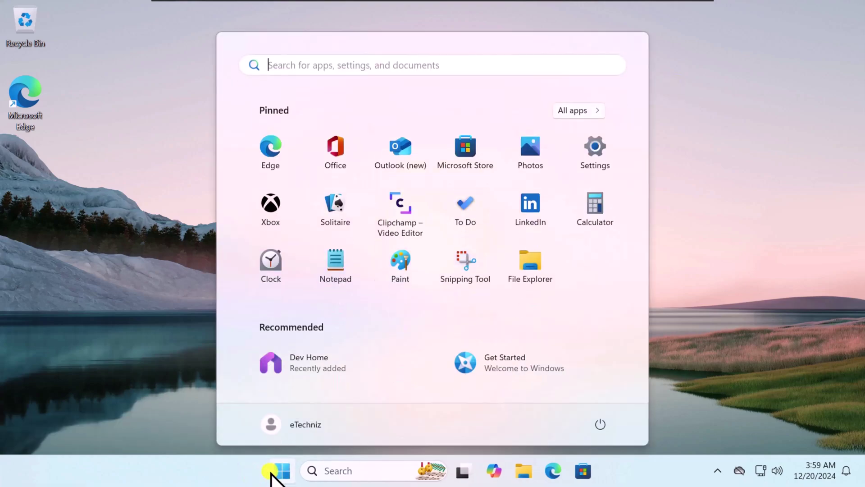
click(588, 157)
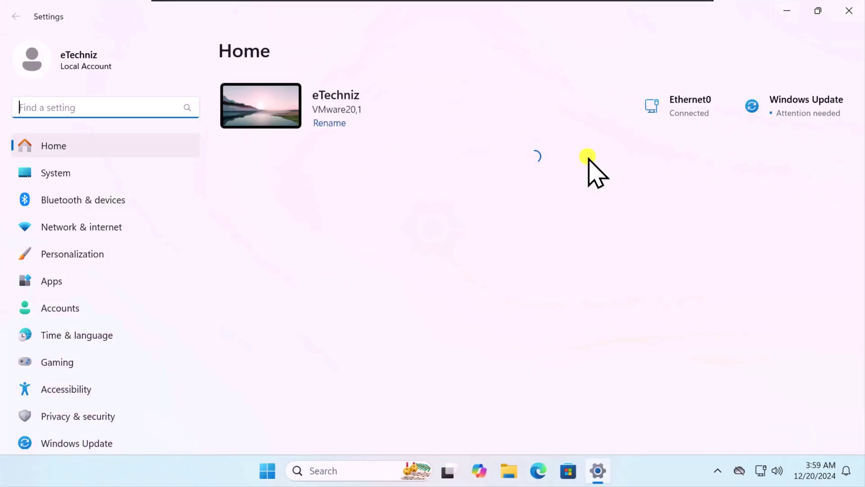
click(90, 283)
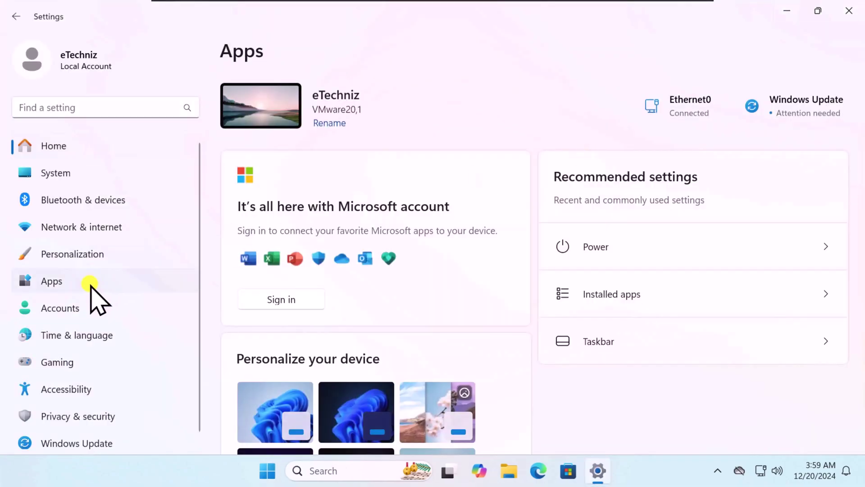
click(485, 105)
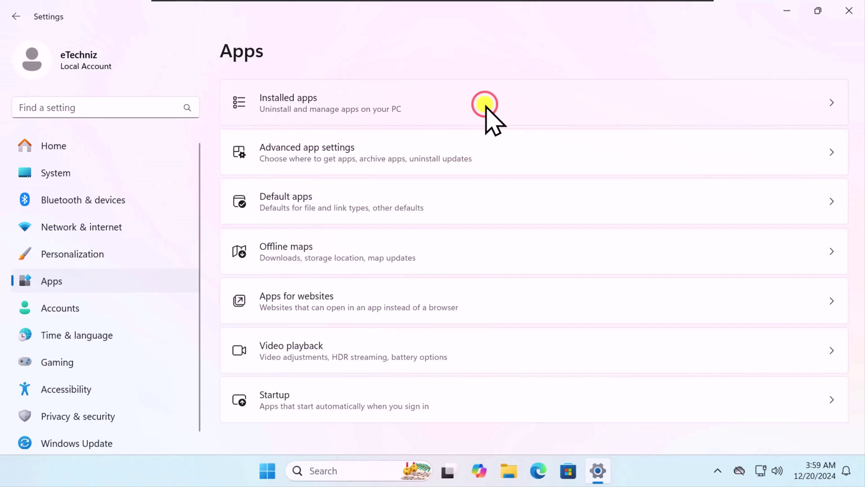
scroll(485, 118, down, 15)
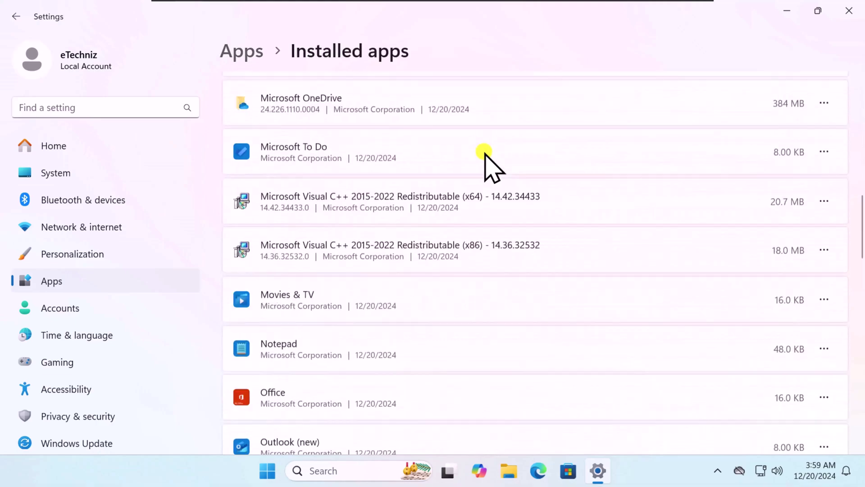
scroll(485, 155, down, 2)
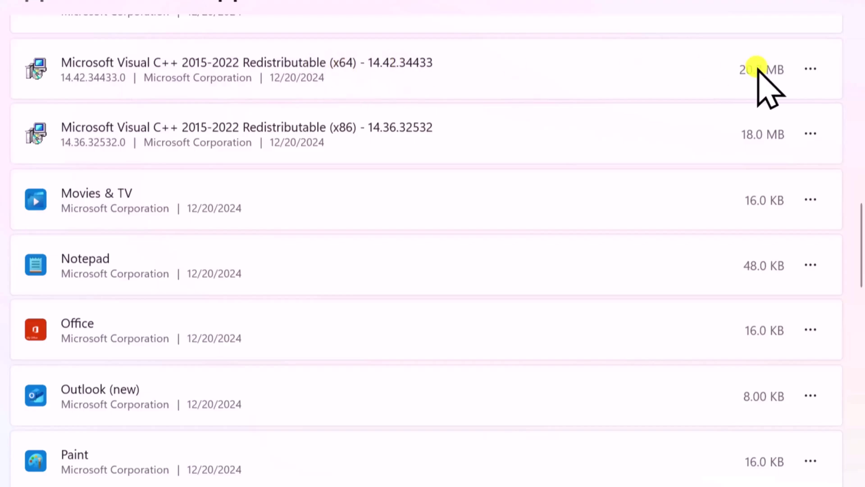
Step: Open Modify for the x64 Visual C++ 2015-2022 Redistributable, approve UAC, then cancel its setup
click(810, 69)
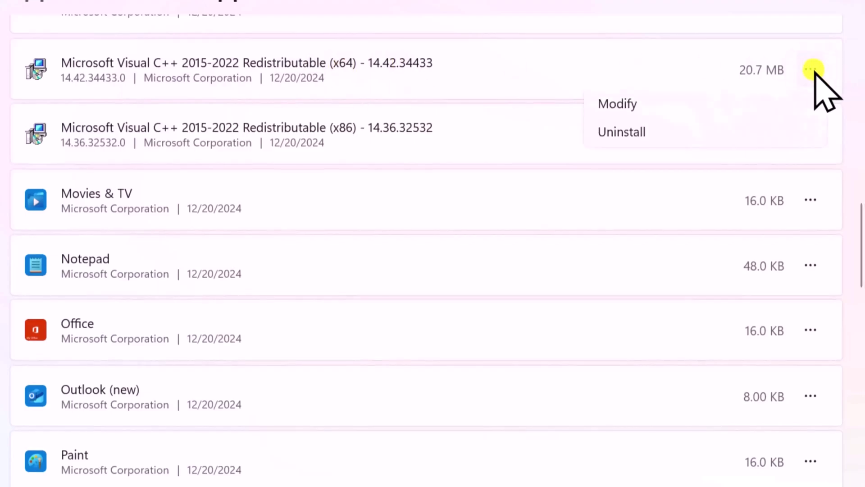
click(631, 108)
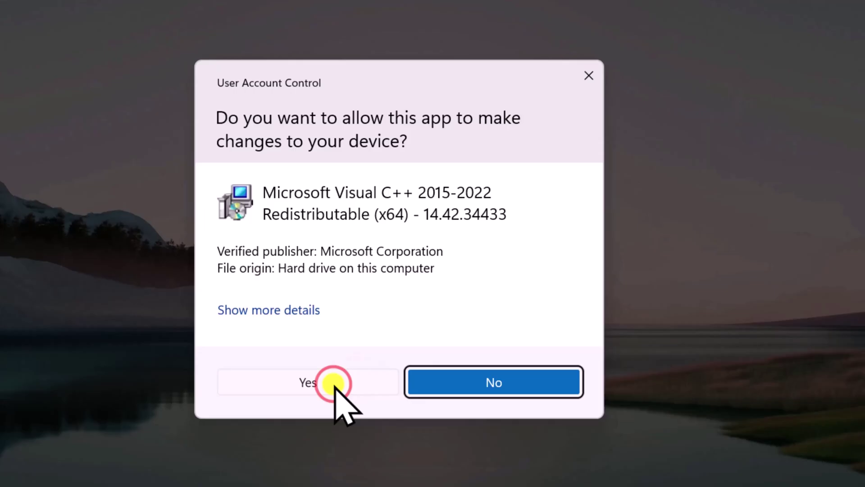
click(333, 383)
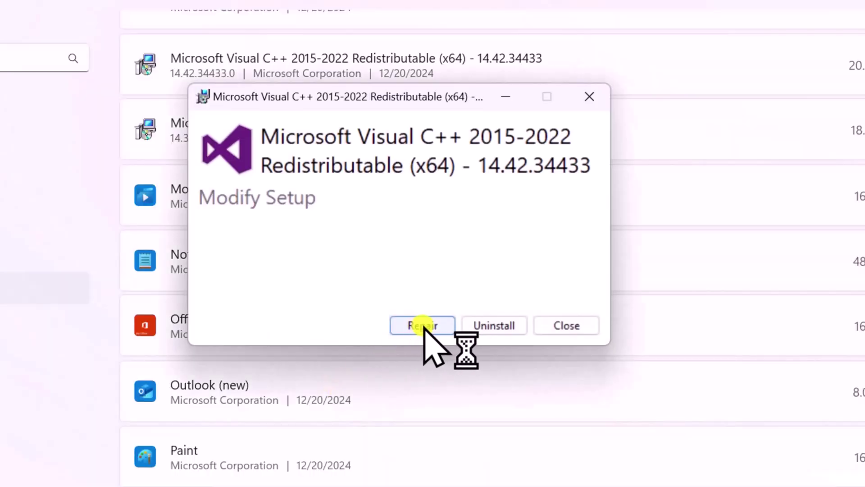
click(589, 96)
click(459, 292)
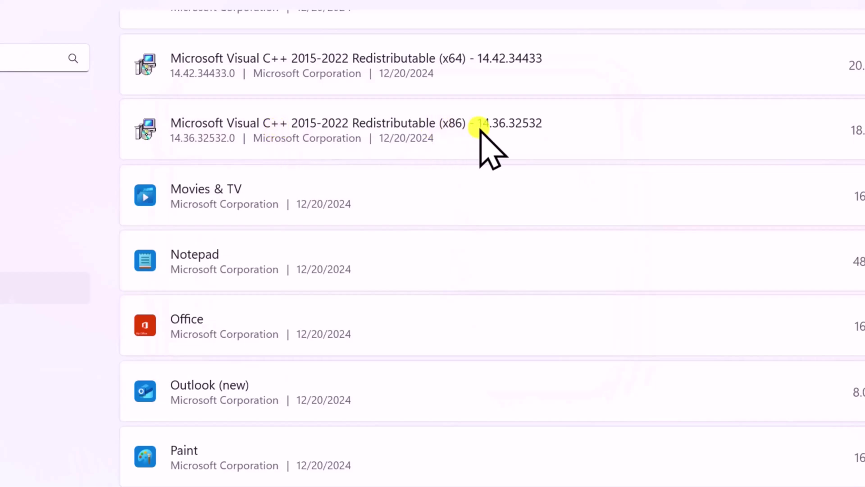
Step: Open Modify for the x86 Visual C++ 2015-2022 Redistributable, approve UAC, then close its setup
click(816, 135)
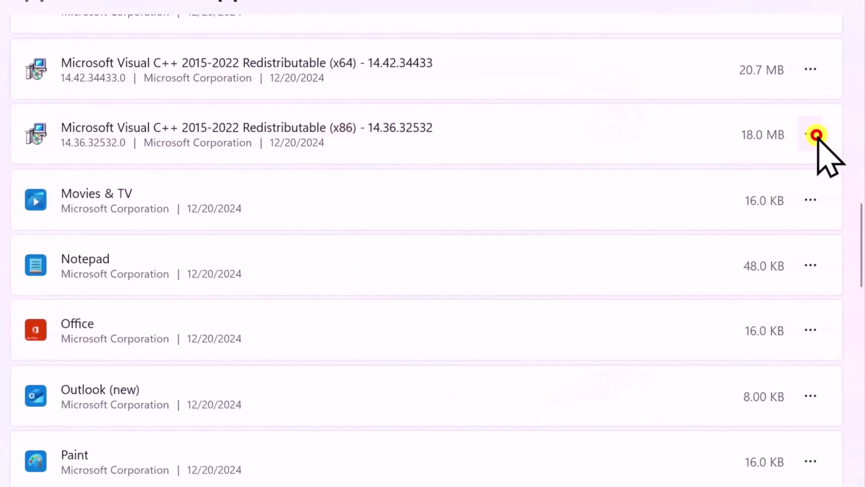
click(730, 171)
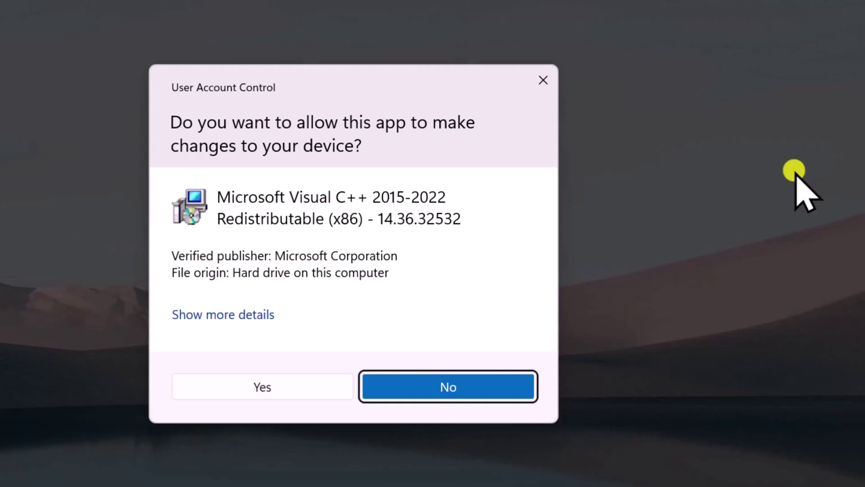
click(263, 384)
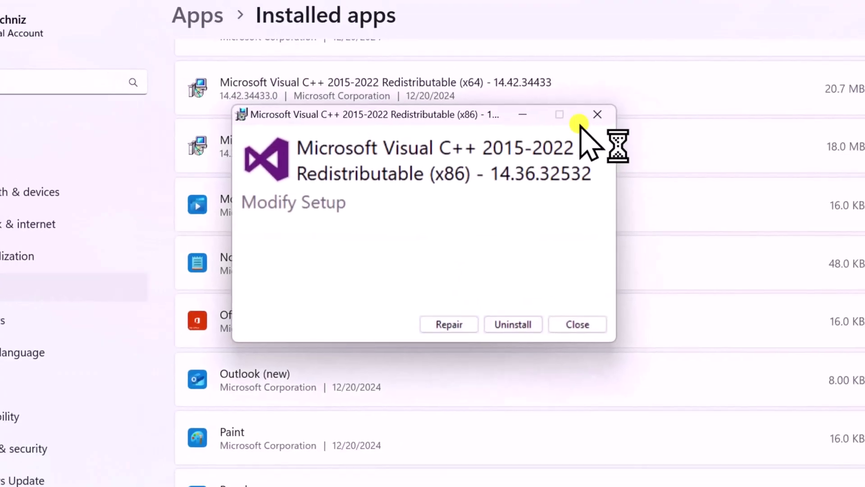
click(595, 115)
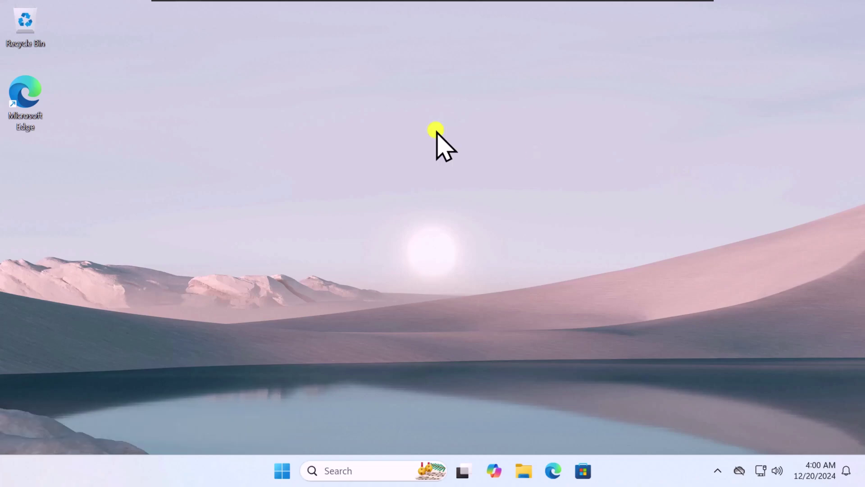
Step: Open Microsoft Edge from its desktop shortcut
double_click(25, 105)
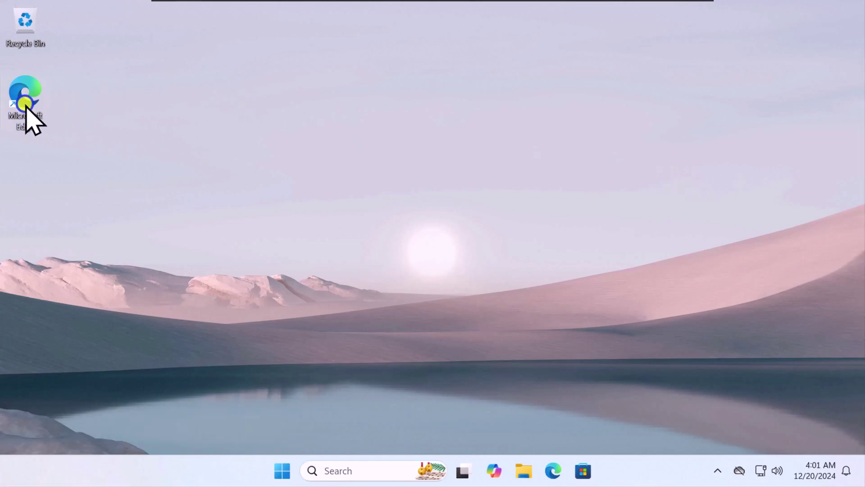
right_click(26, 108)
click(47, 145)
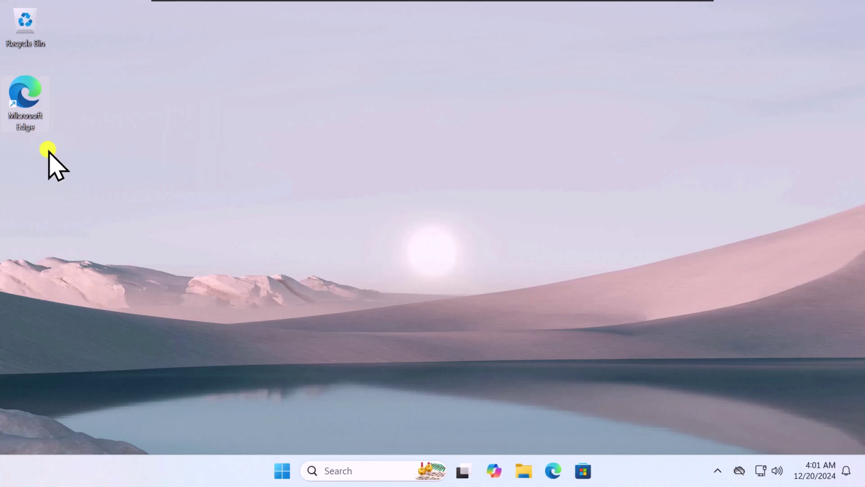
Step: Search 'visual c++ redistributable' and open the Microsoft Learn latest supported downloads result
click(168, 32)
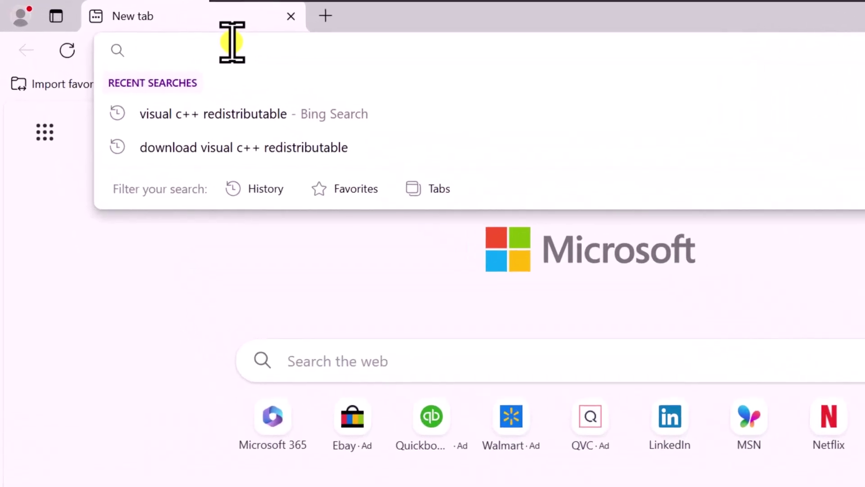
text(visual c++ redistributable)
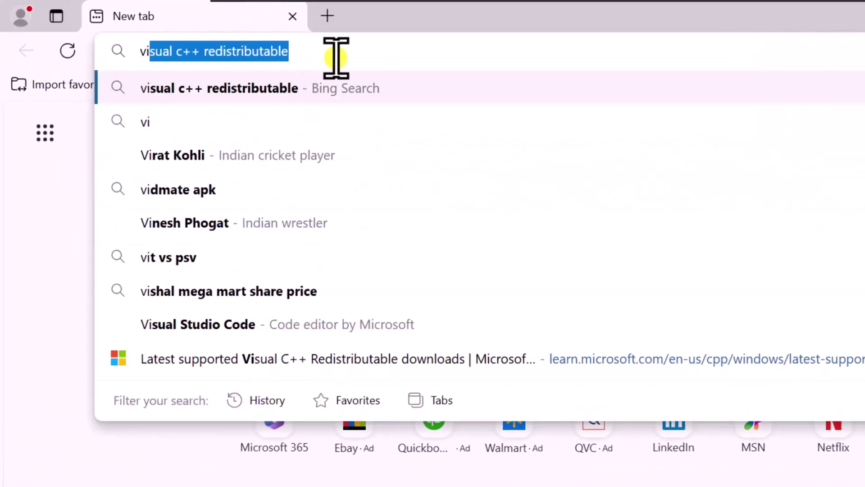
key(Right)
key(Return)
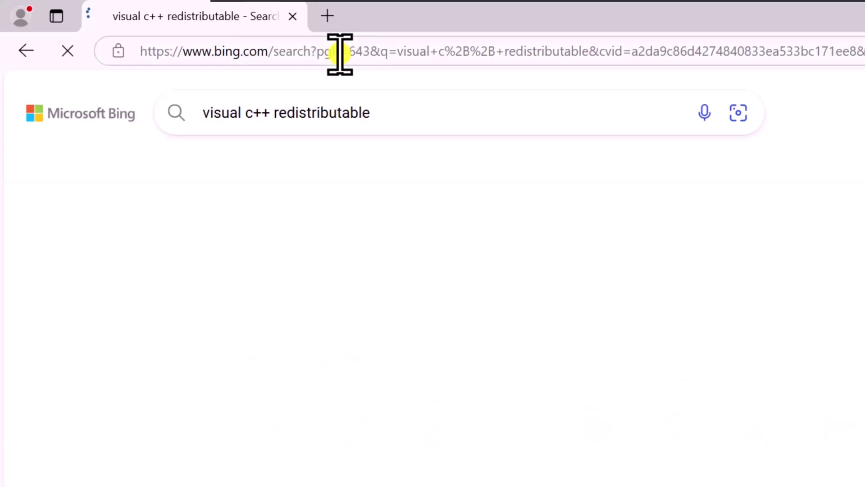
click(340, 292)
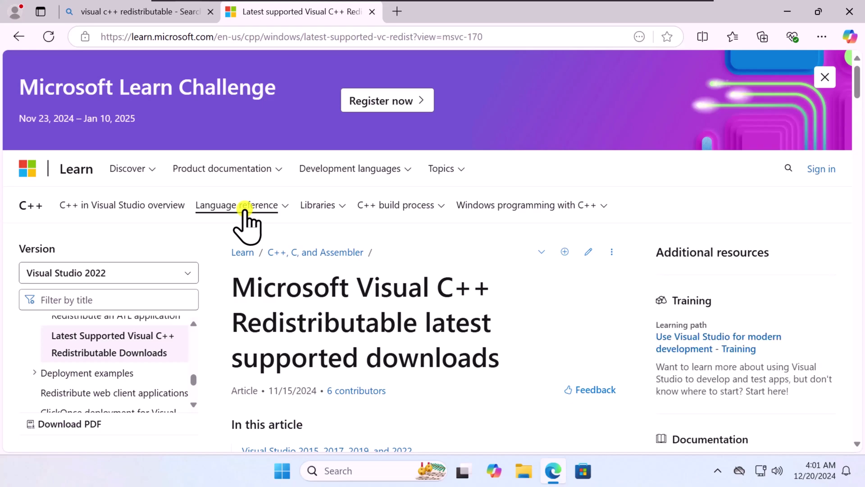
Step: Scroll the Microsoft Learn article down to the ARM64, X86 and X64 download links table
scroll(495, 315, down, 2)
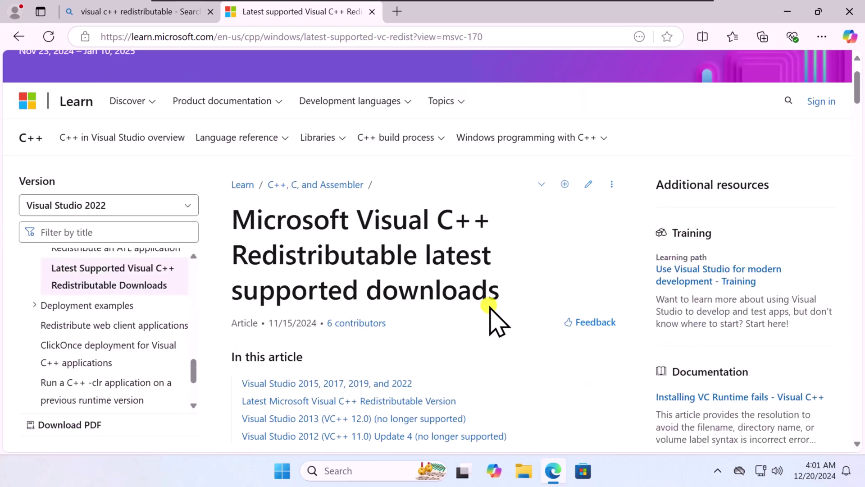
scroll(491, 310, down, 15)
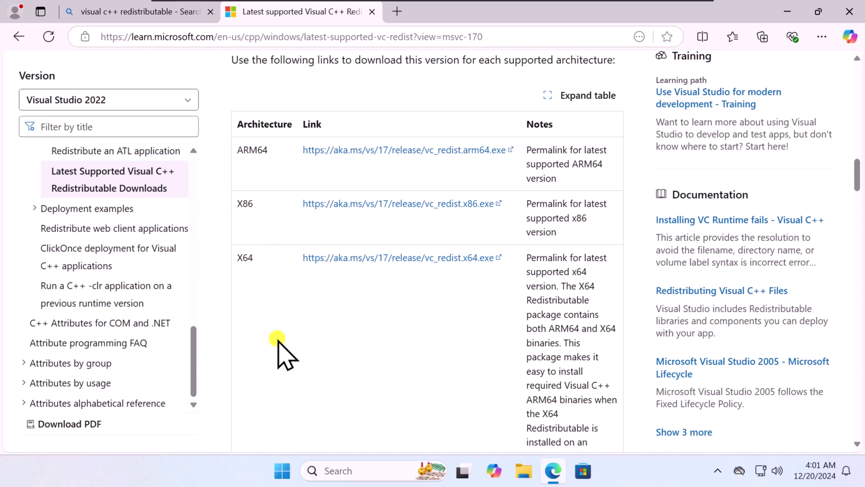
Step: In Settings > System > About, highlight the system type: 64-bit OS on an x64-based processor
click(284, 470)
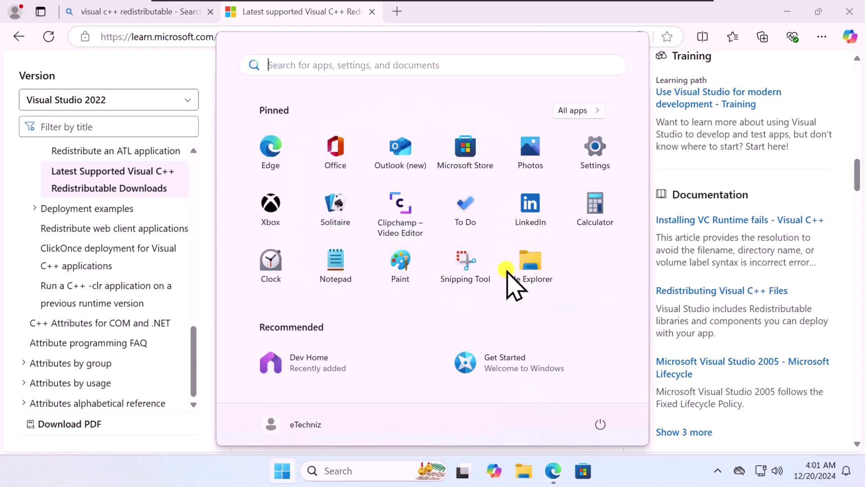
click(601, 162)
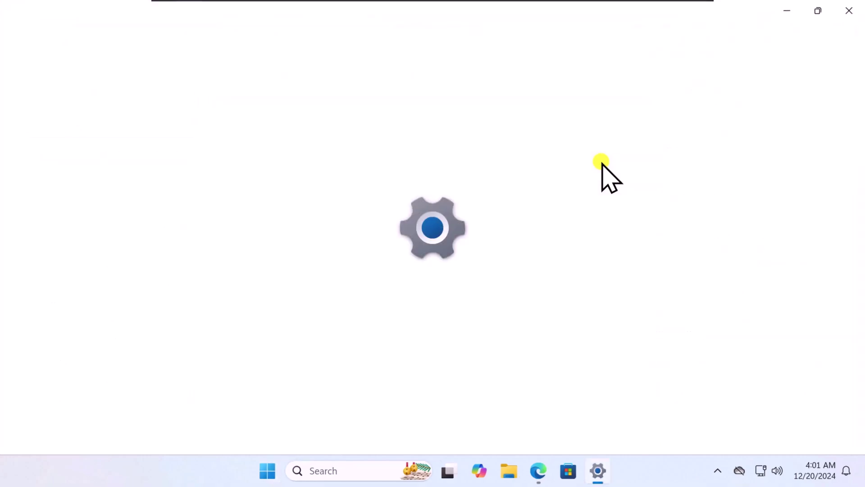
click(118, 177)
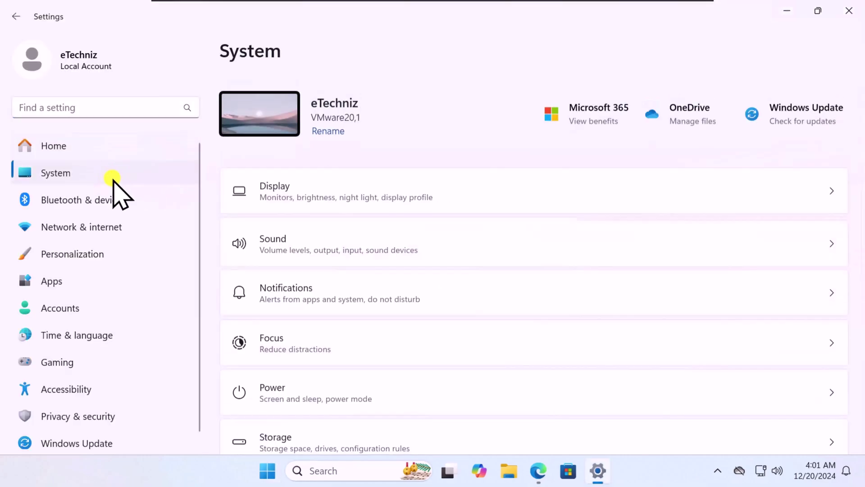
scroll(537, 325, down, 8)
scroll(538, 322, down, 5)
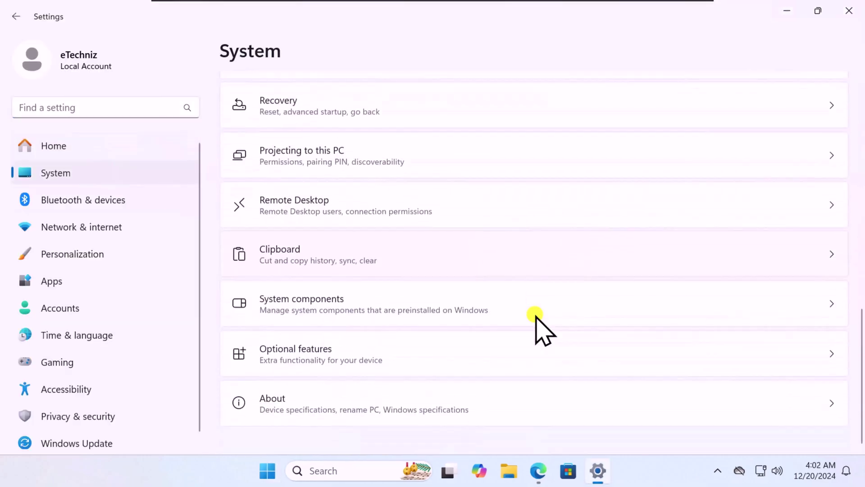
click(348, 410)
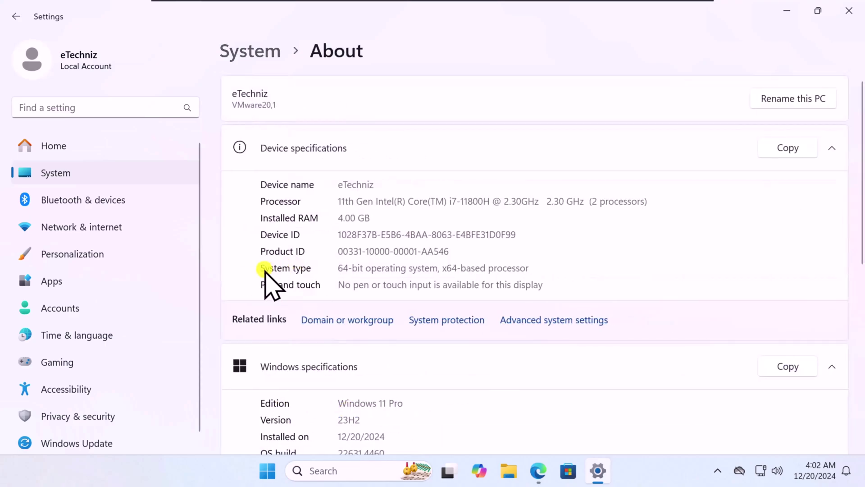
drag(456, 268, 539, 269)
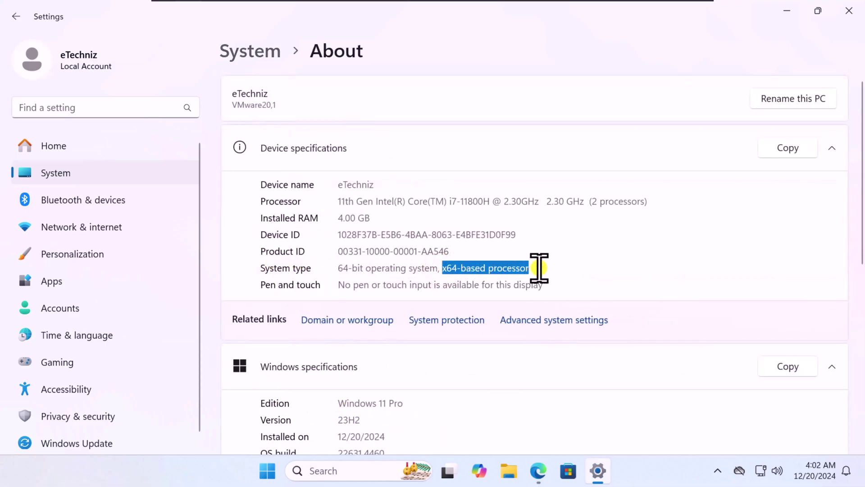
Step: Close Settings, mark X86, select the X64 vc_redist link, then close Edge
click(848, 11)
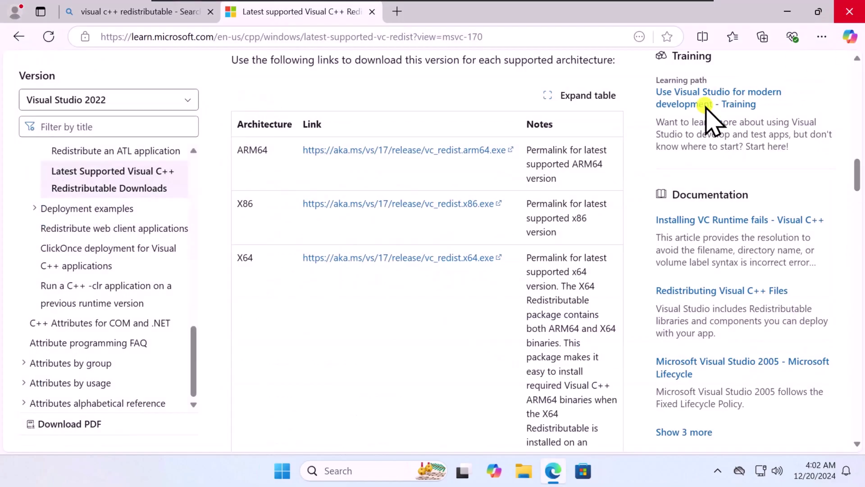
double_click(244, 203)
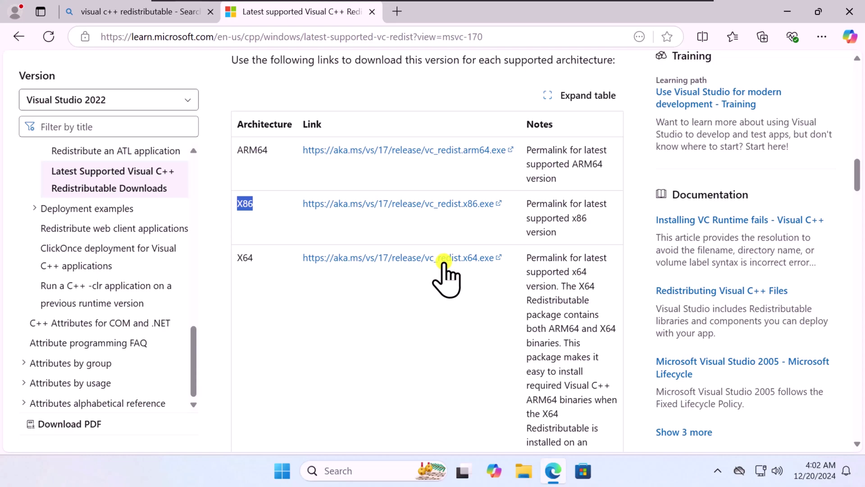
click(444, 256)
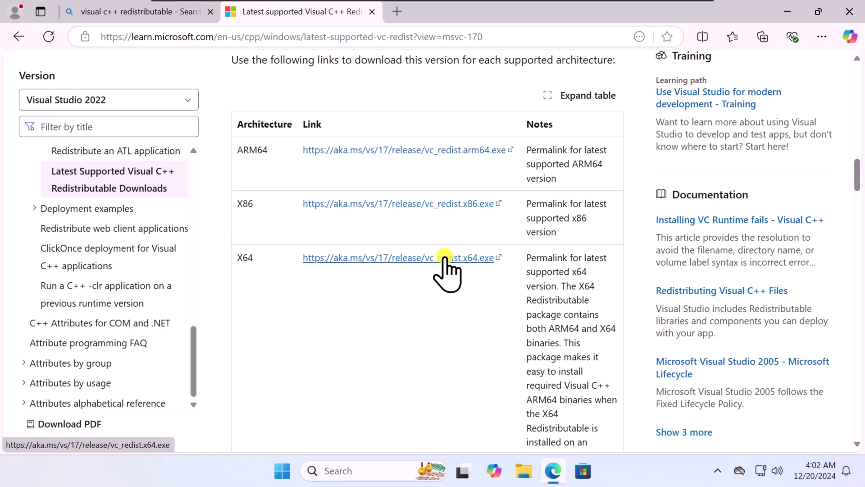
click(849, 13)
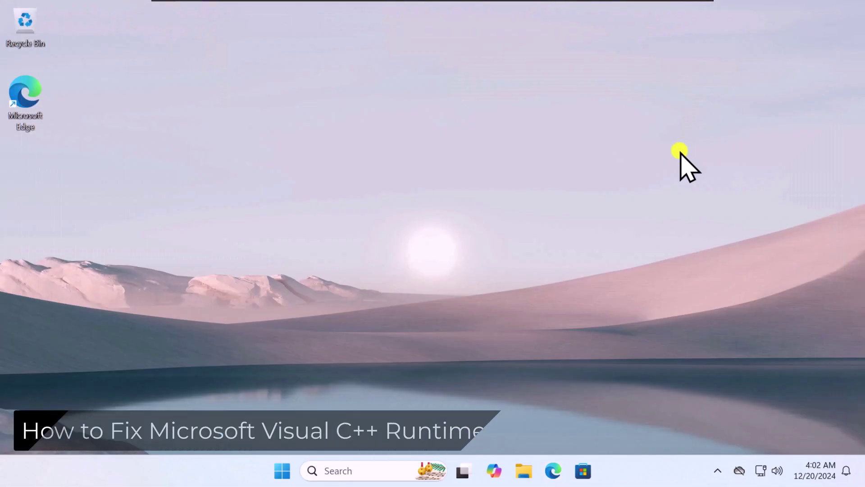